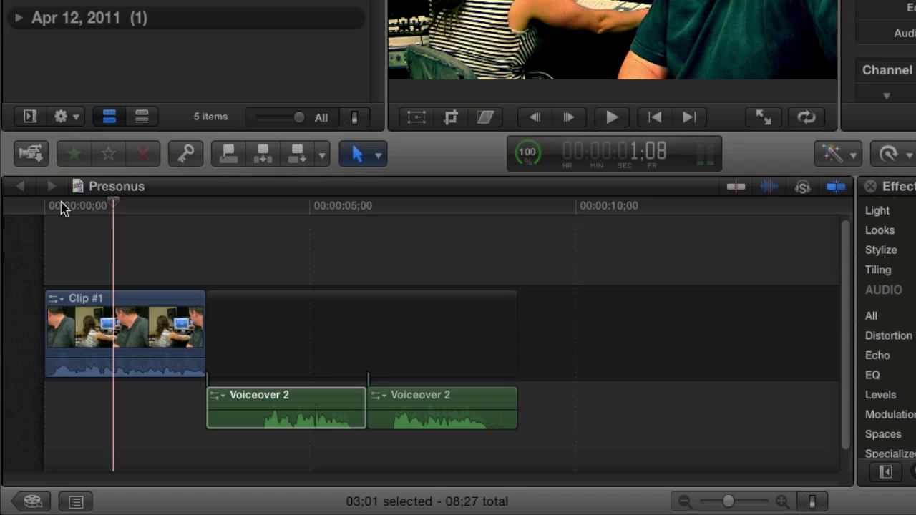
Play the Presonus timeline from its start through the first Voiceover 2 clip, then stop.
{"action": "key", "text": "Home"}
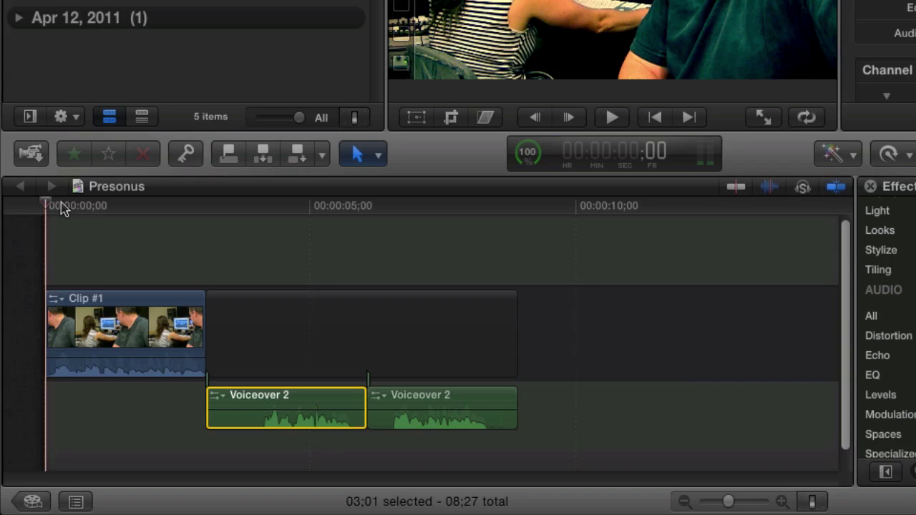
{"action": "key", "text": "space"}
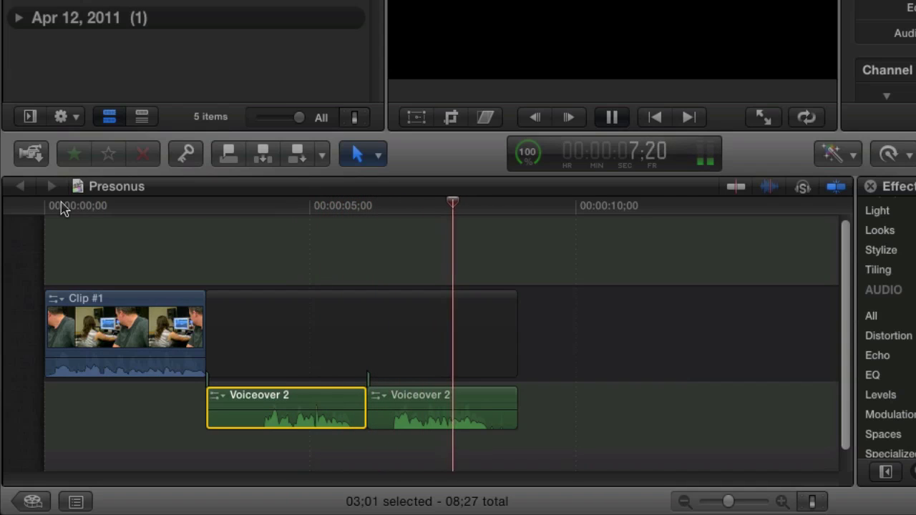
{"action": "key", "text": "space"}
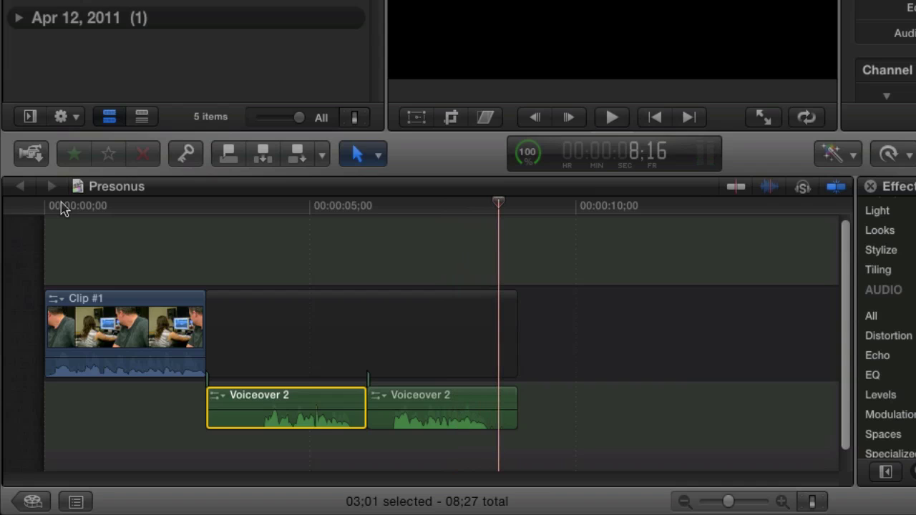
{"action": "mouse_move", "coordinate": [289, 428]}
{"action": "mouse_move", "coordinate": [447, 421]}
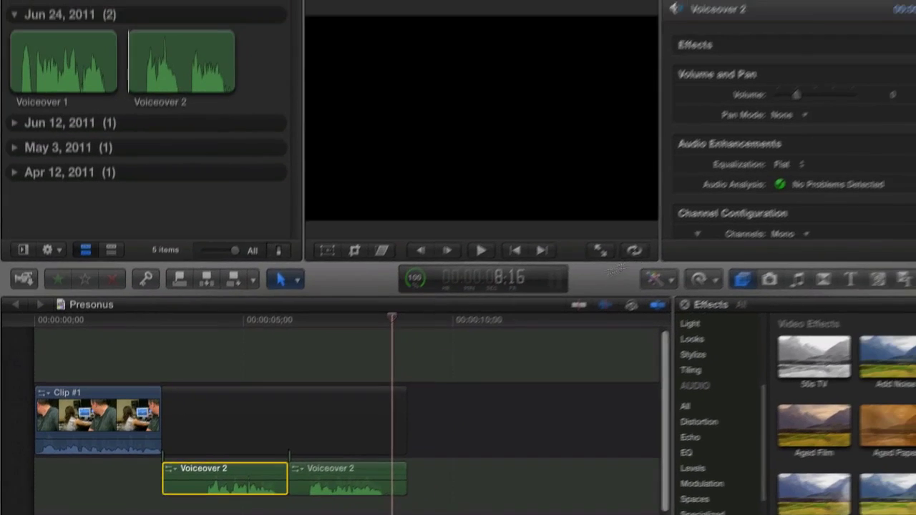
Switch the first Voiceover 2 clip's graphic equalizer to 31 bands and close it.
{"action": "left_click", "coordinate": [284, 417]}
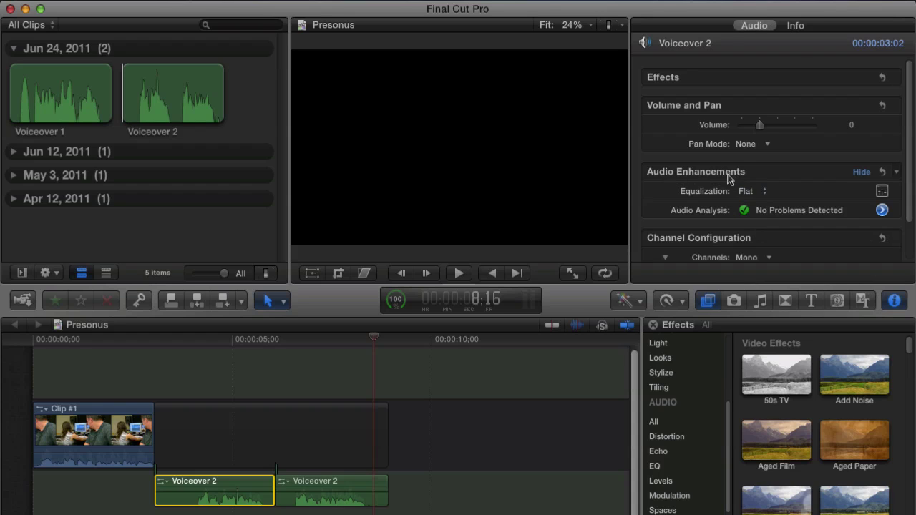
{"action": "left_click", "coordinate": [883, 192]}
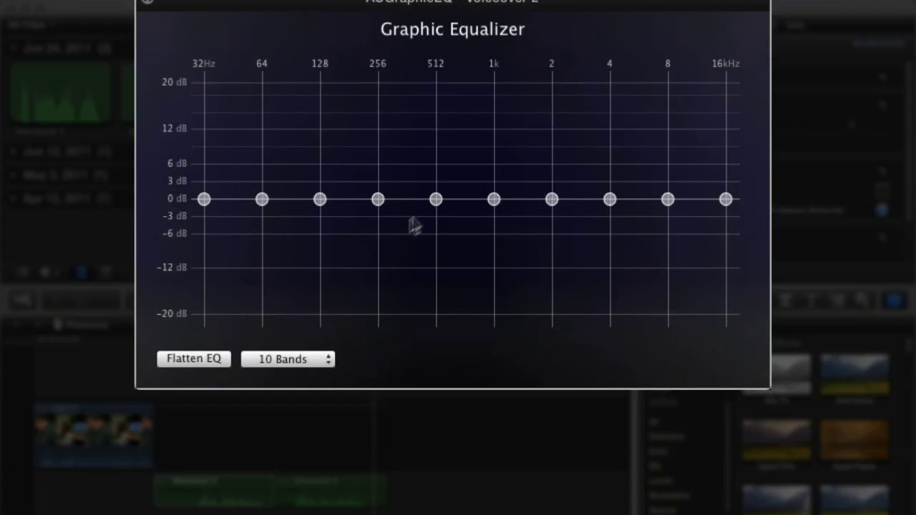
{"action": "left_click", "coordinate": [274, 360]}
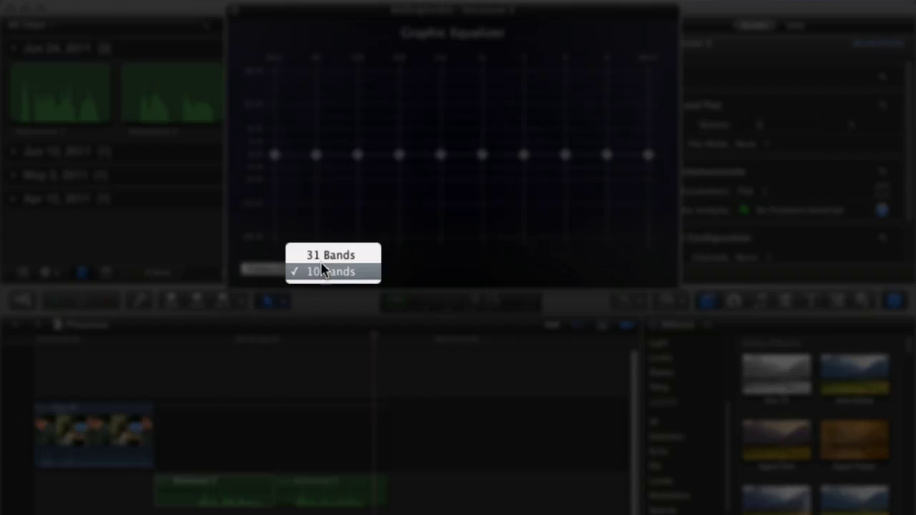
{"action": "left_click", "coordinate": [316, 252]}
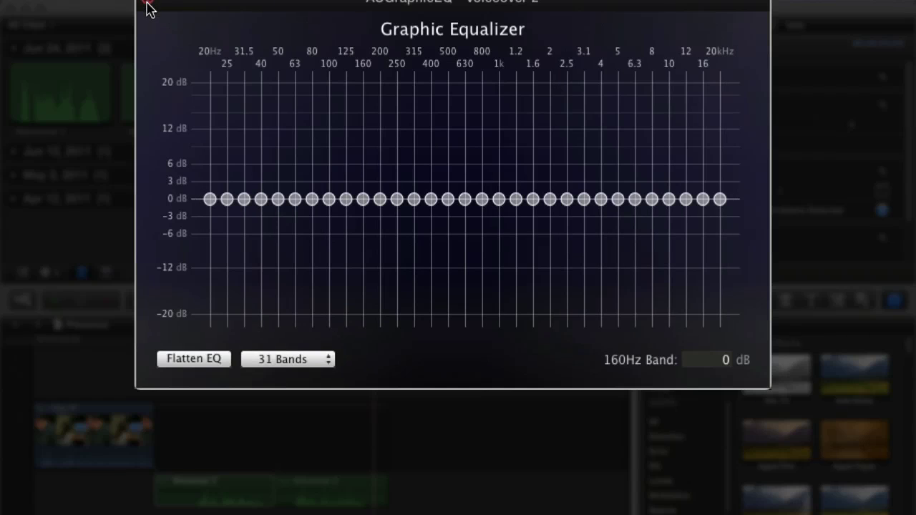
{"action": "left_click", "coordinate": [146, 6]}
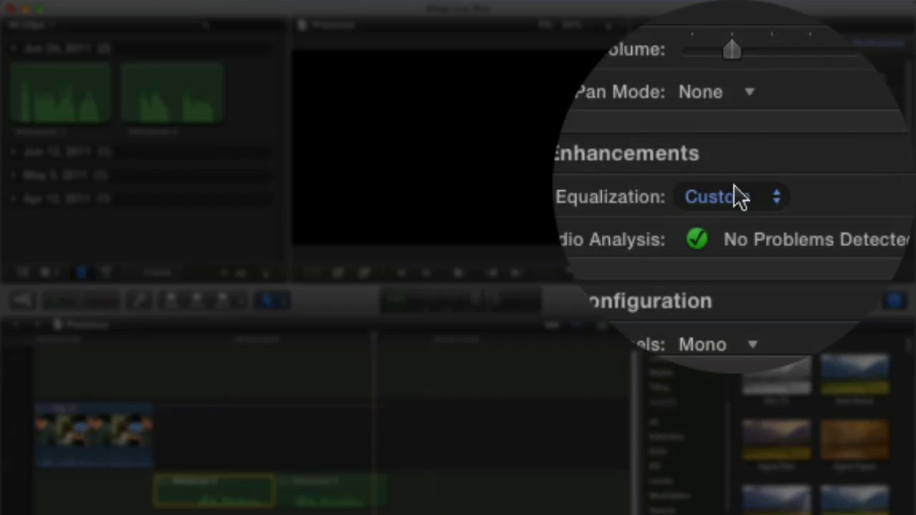
Set Voiceover 2's equalization to Match with Clip #1 as the reference, and apply the match.
{"action": "left_click", "coordinate": [760, 191]}
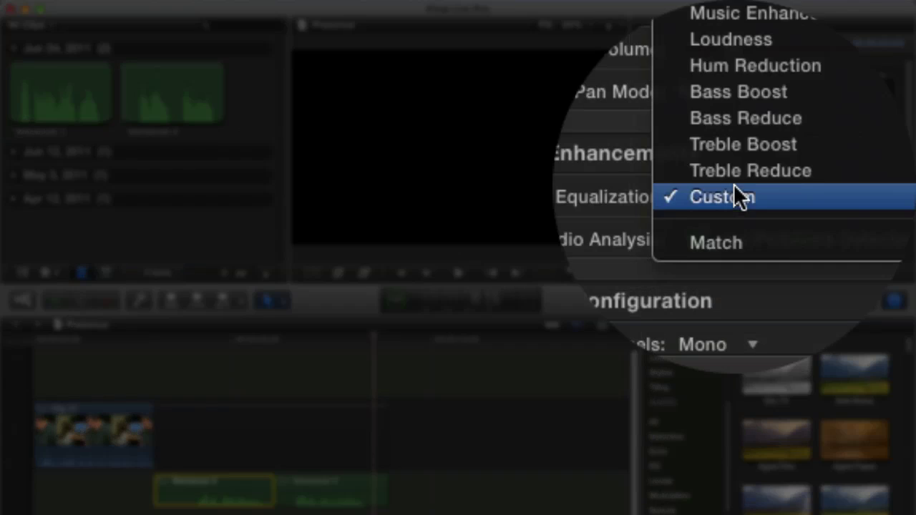
{"action": "left_click", "coordinate": [735, 211]}
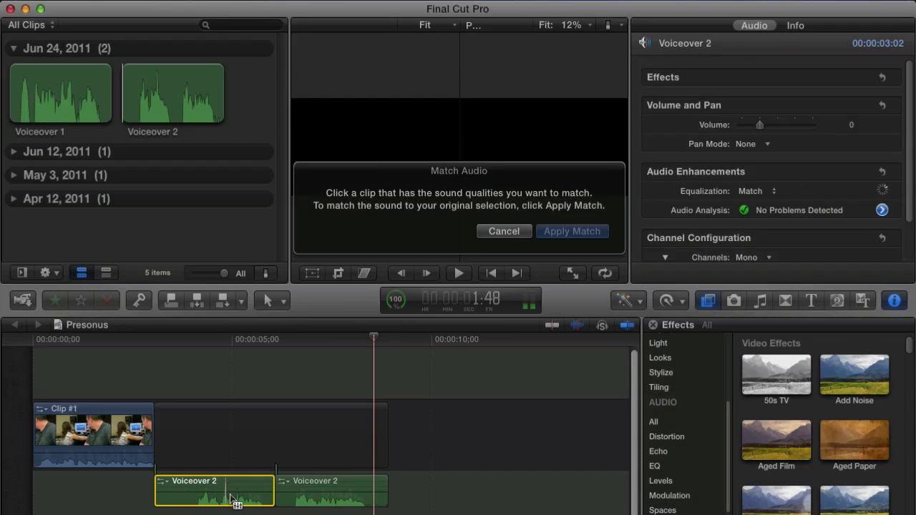
{"action": "left_click", "coordinate": [93, 433]}
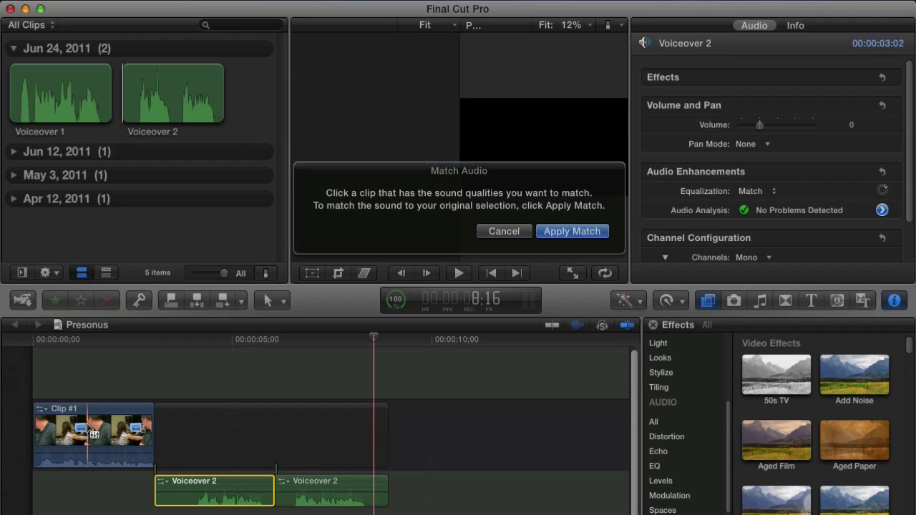
{"action": "left_click", "coordinate": [572, 232]}
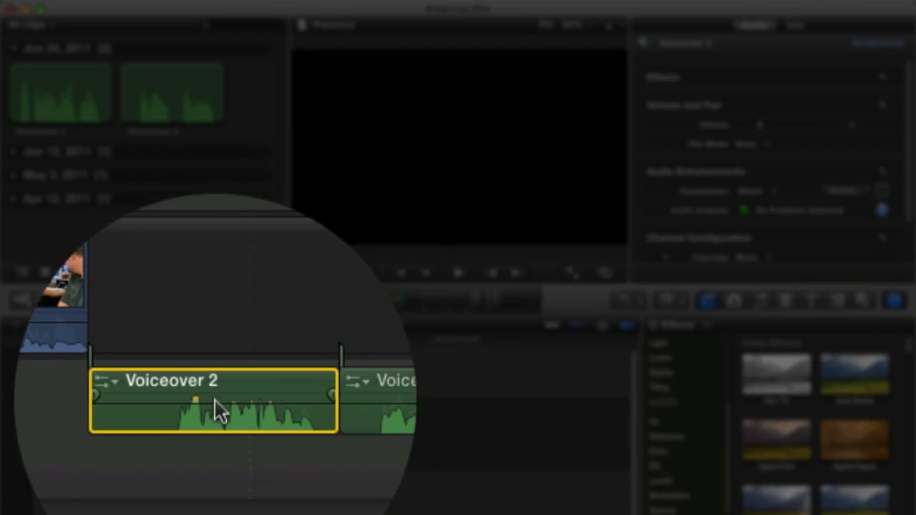
Lower the Voiceover 2 clip's volume line and play the sequence from the start.
{"action": "mouse_move", "coordinate": [203, 401]}
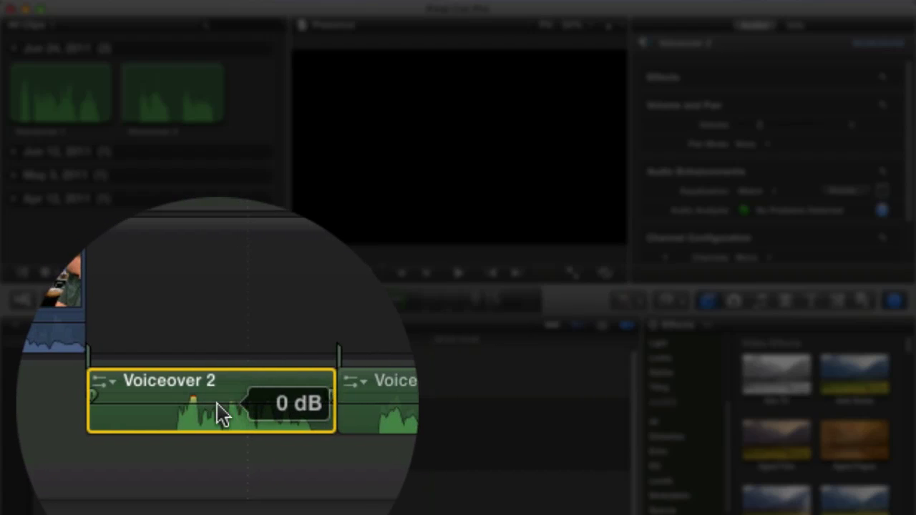
{"action": "left_click_drag", "start_coordinate": [219, 406], "coordinate": [217, 410]}
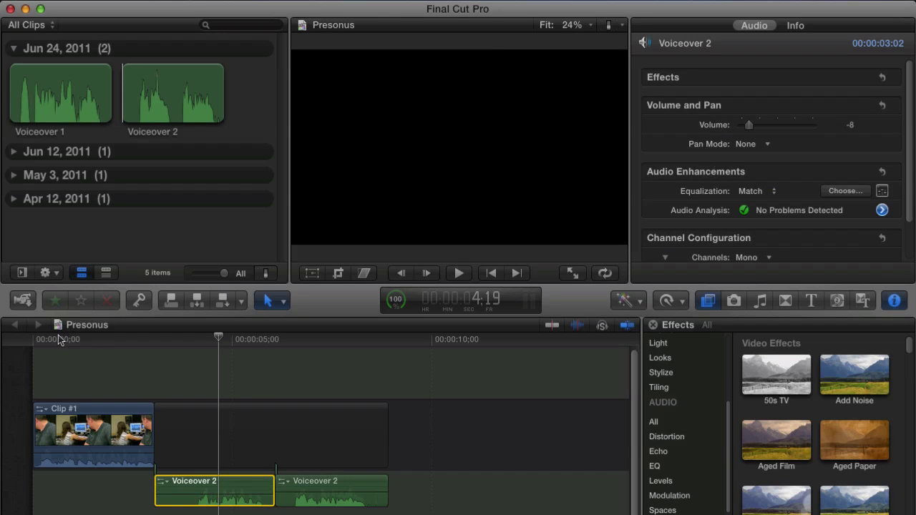
{"action": "key", "text": "Home"}
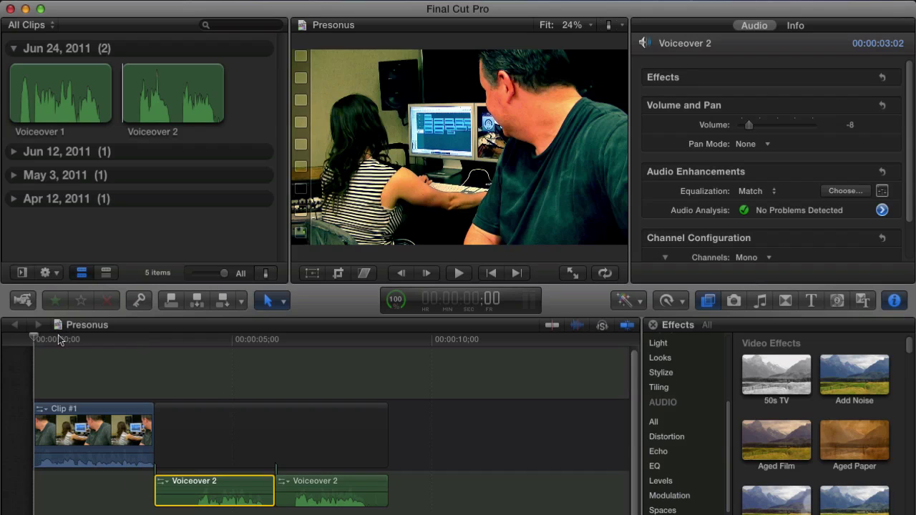
{"action": "key", "text": "space"}
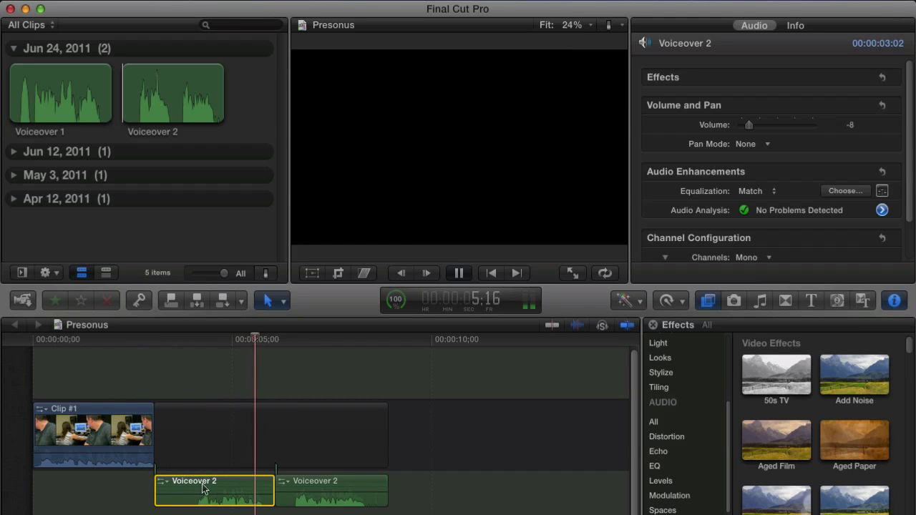
Settle Voiceover 2's volume at -6 dB and replay it from the start and from about 3 seconds.
{"action": "left_click_drag", "start_coordinate": [201, 499], "coordinate": [201, 499]}
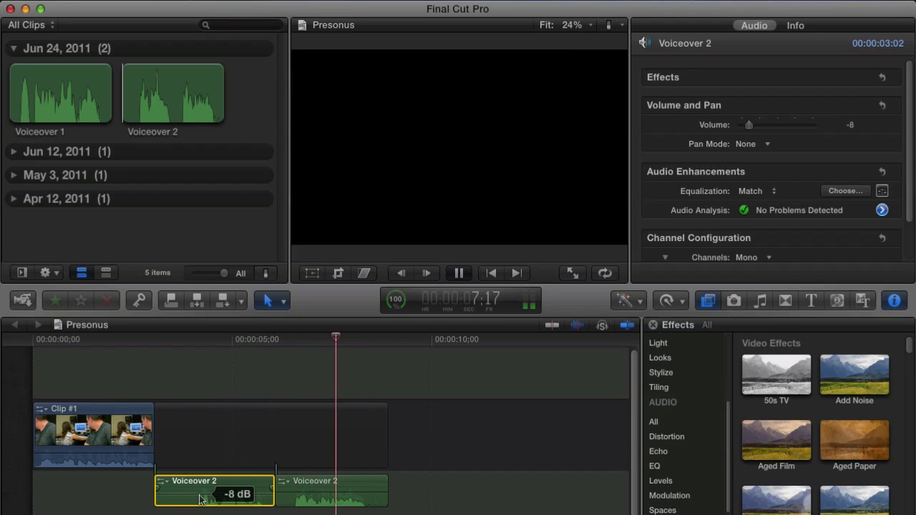
{"action": "left_click_drag", "start_coordinate": [199, 495], "coordinate": [202, 496]}
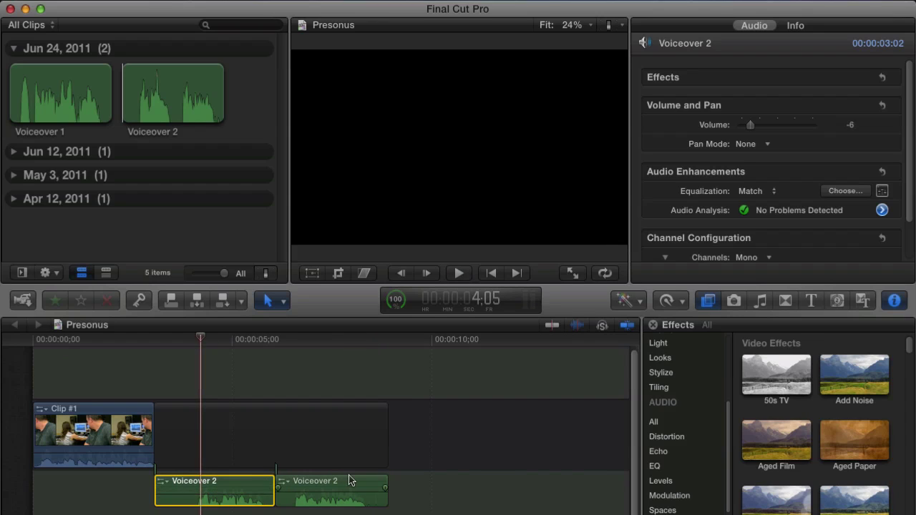
{"action": "key", "text": "Home"}
{"action": "key", "text": "space"}
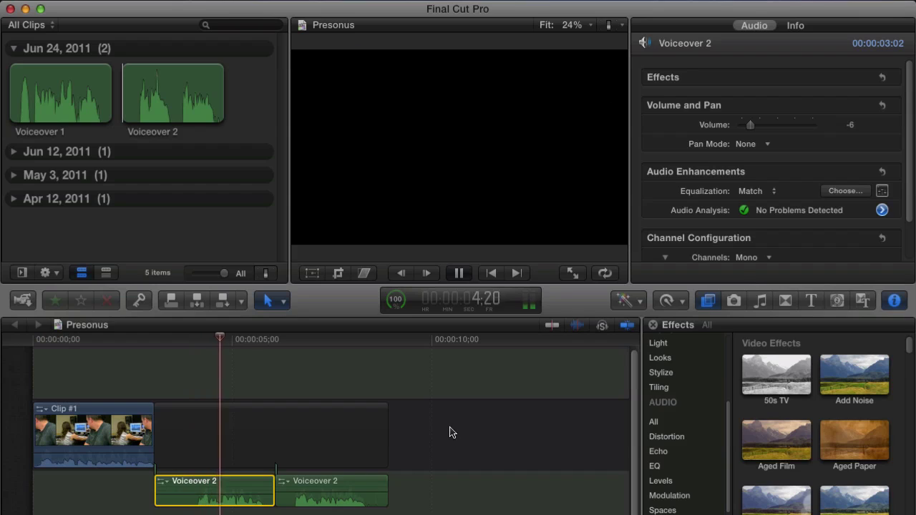
{"action": "key", "text": "space"}
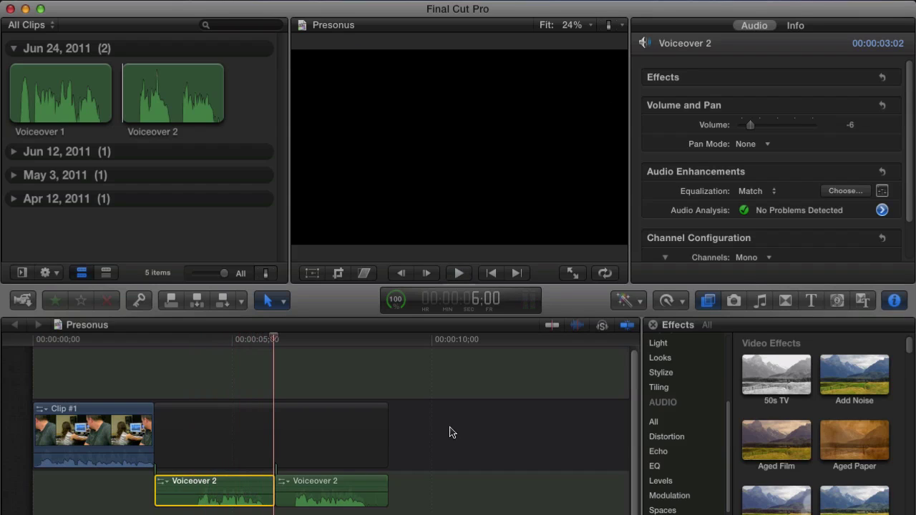
{"action": "left_click", "coordinate": [173, 341]}
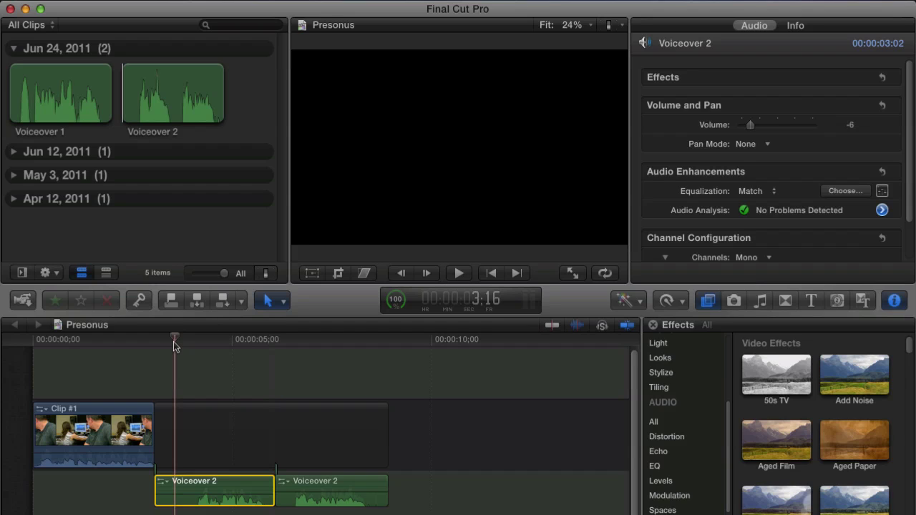
{"action": "key", "text": "space"}
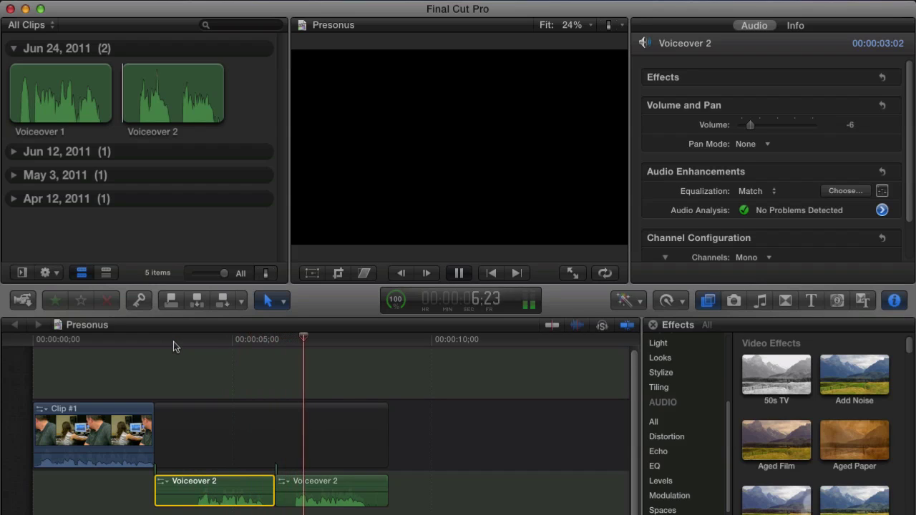
{"action": "key", "text": "space"}
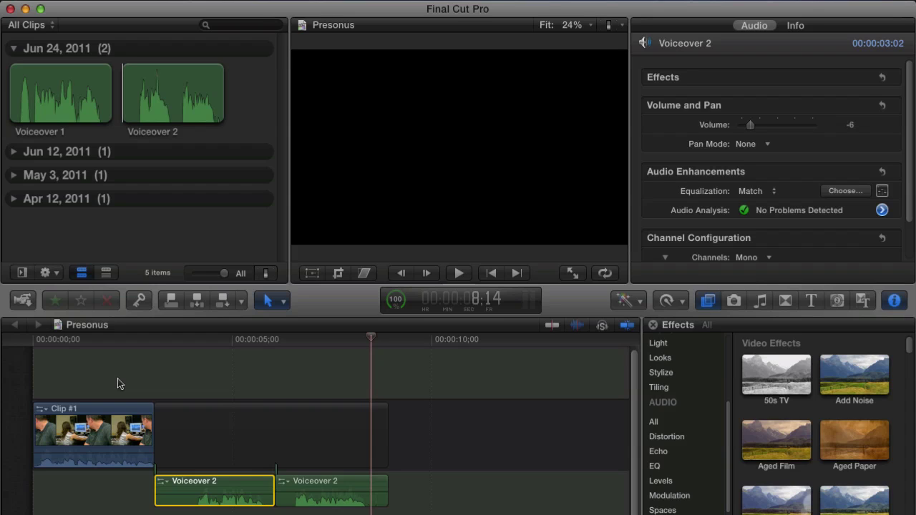
{"action": "left_click", "coordinate": [118, 384]}
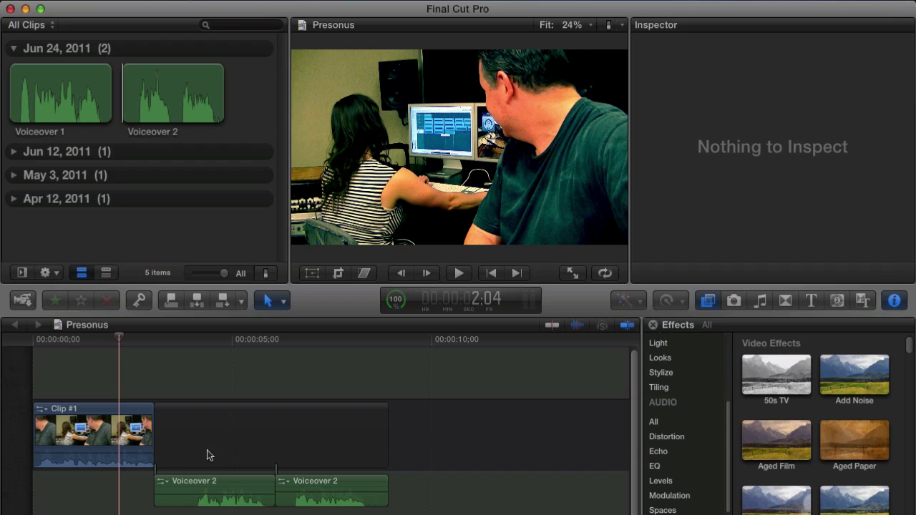
{"action": "left_click", "coordinate": [227, 480]}
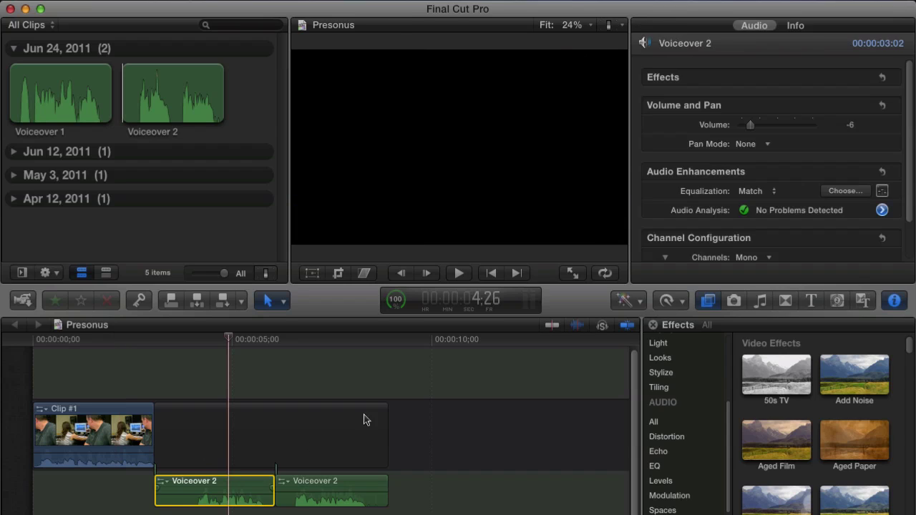
Open Voiceover 2's Match EQ window in full view and toggle its analyzer on, then off.
{"action": "left_click", "coordinate": [882, 191]}
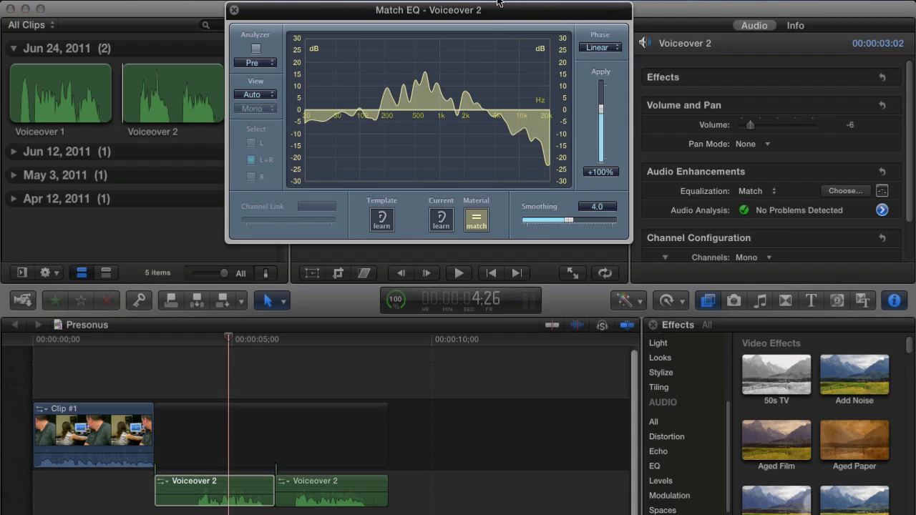
{"action": "left_click_drag", "start_coordinate": [493, 10], "coordinate": [490, 168]}
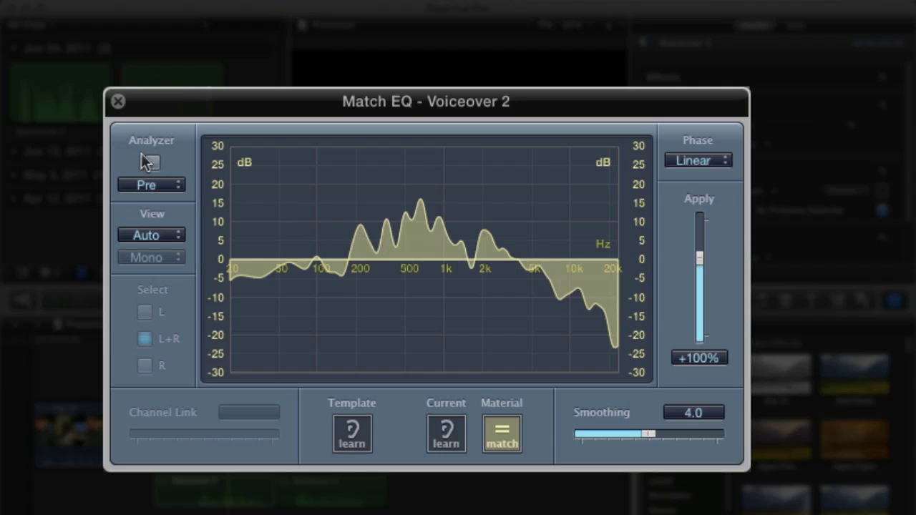
{"action": "left_click", "coordinate": [152, 164]}
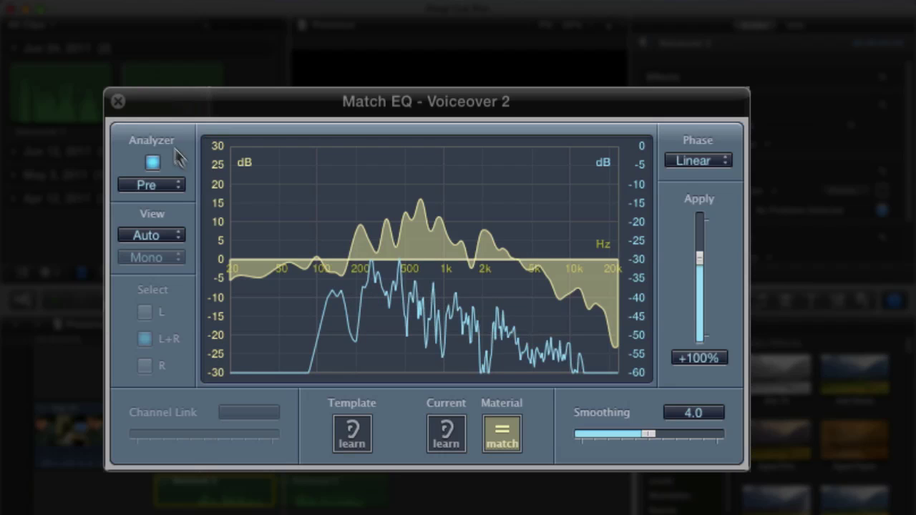
{"action": "left_click", "coordinate": [152, 166]}
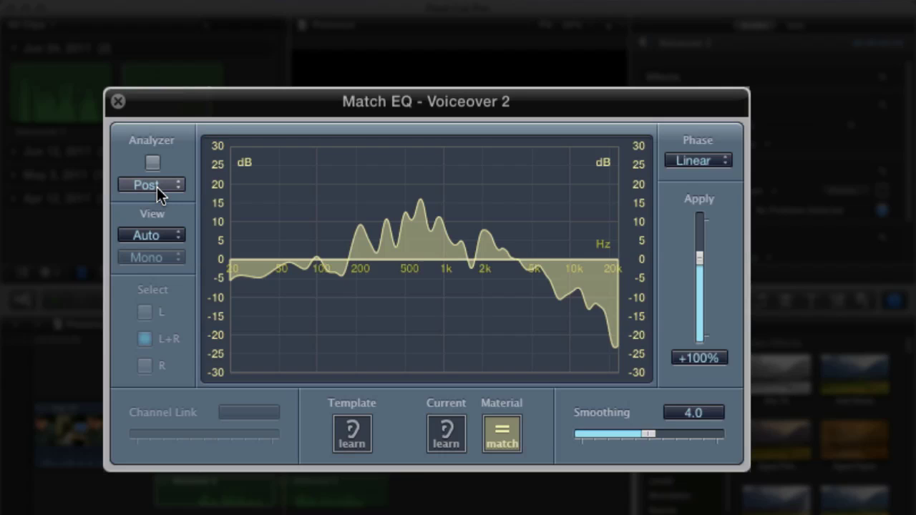
{"action": "left_click", "coordinate": [157, 187]}
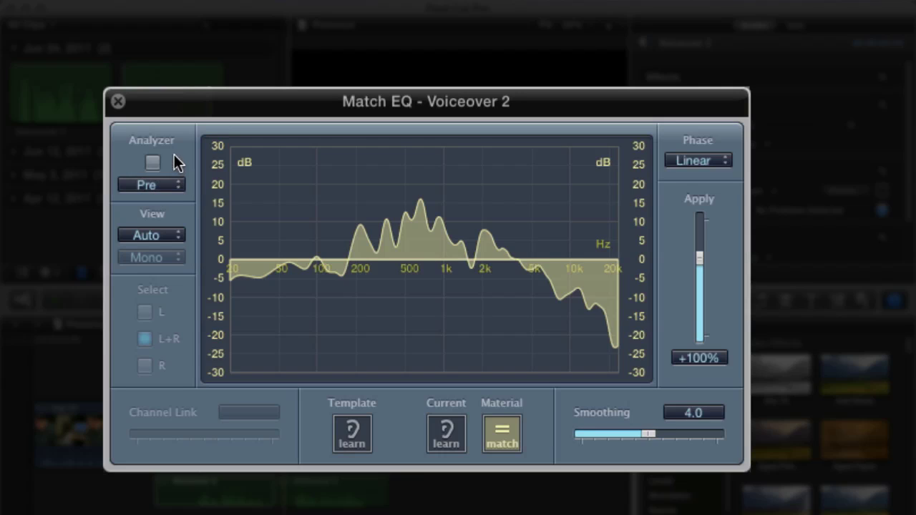
{"action": "left_click", "coordinate": [123, 185]}
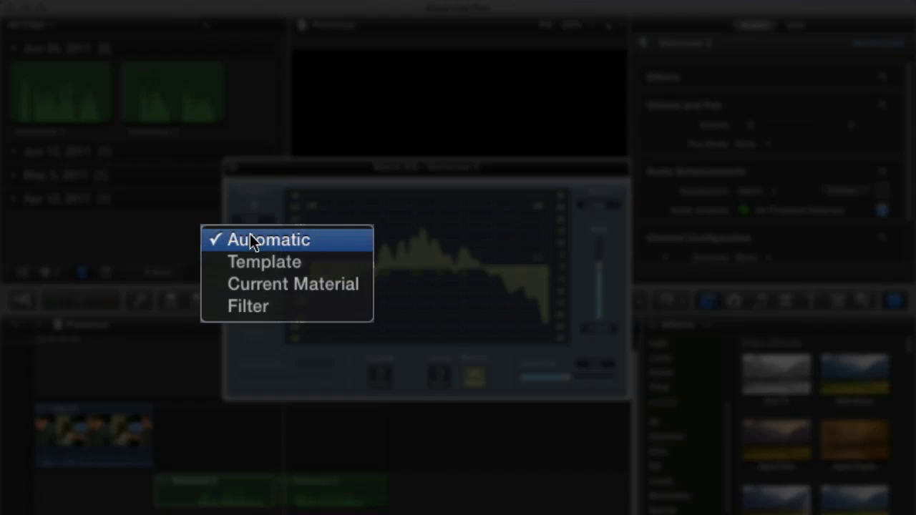
{"action": "left_click", "coordinate": [288, 263]}
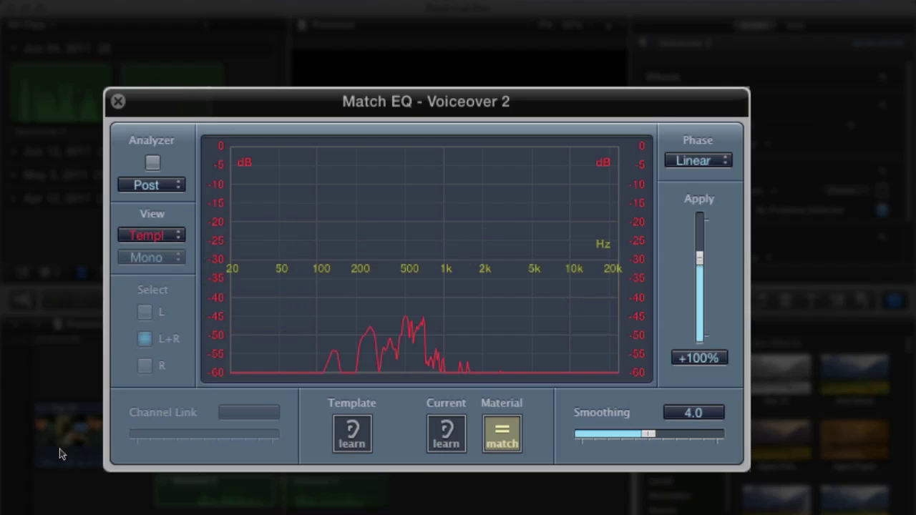
{"action": "left_click", "coordinate": [147, 235]}
{"action": "left_click", "coordinate": [240, 274]}
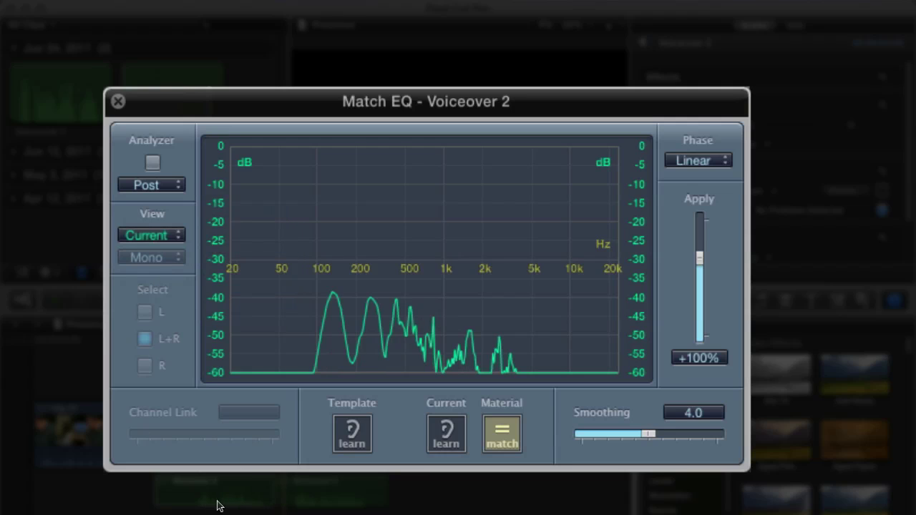
{"action": "left_click", "coordinate": [138, 231]}
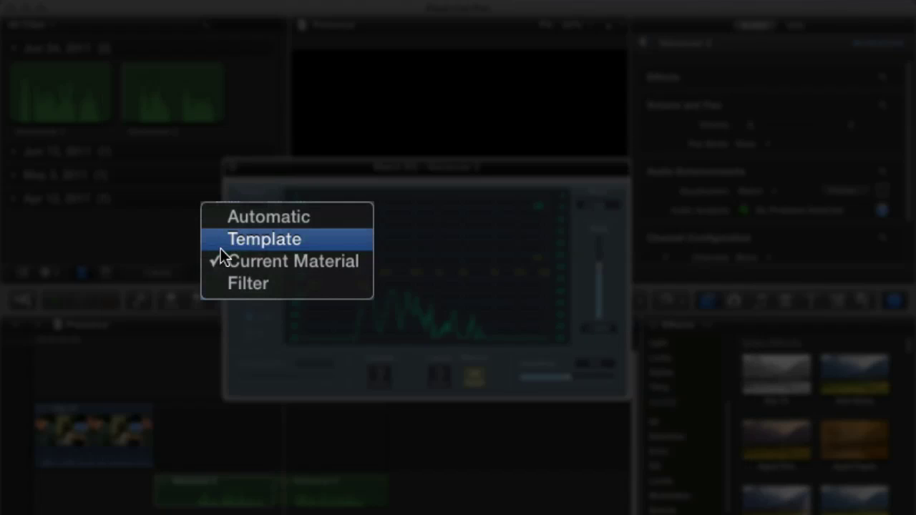
{"action": "left_click", "coordinate": [230, 285]}
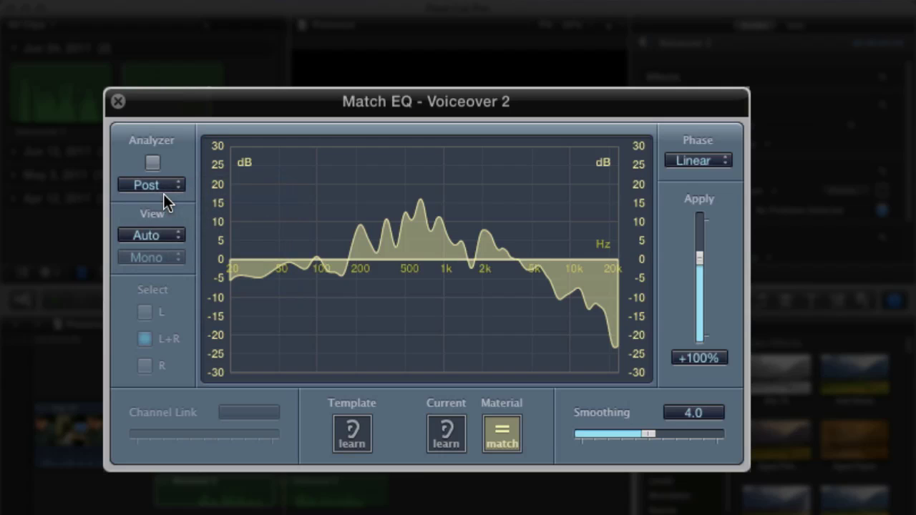
{"action": "left_click", "coordinate": [344, 418]}
{"action": "left_click", "coordinate": [351, 434]}
Sweep the Match EQ Smoothing from 0.0 up to 24.0, settling at 3.0.
{"action": "left_click_drag", "start_coordinate": [645, 435], "coordinate": [562, 435]}
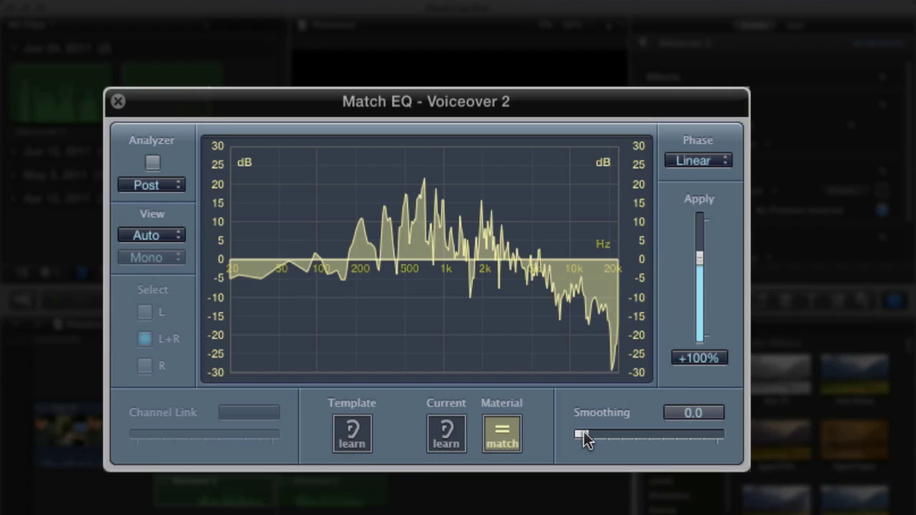
{"action": "left_click_drag", "start_coordinate": [585, 435], "coordinate": [736, 437]}
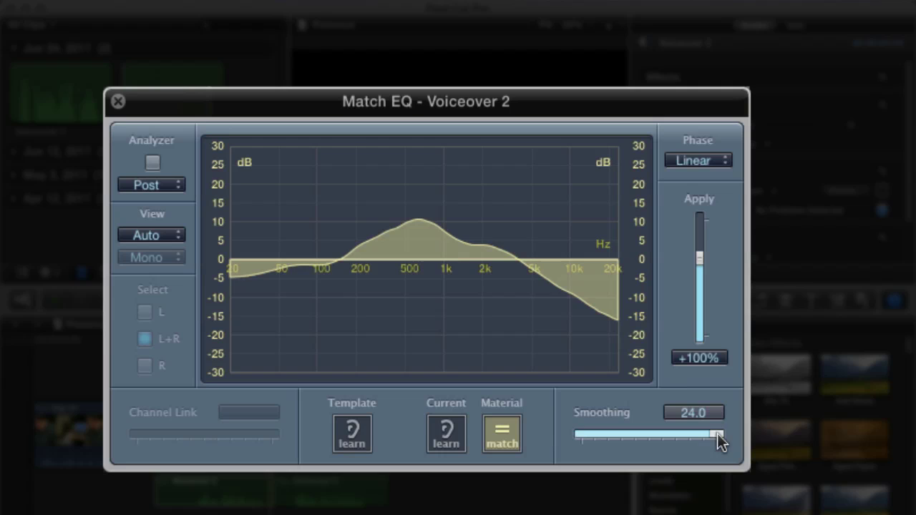
{"action": "left_click_drag", "start_coordinate": [717, 433], "coordinate": [643, 434]}
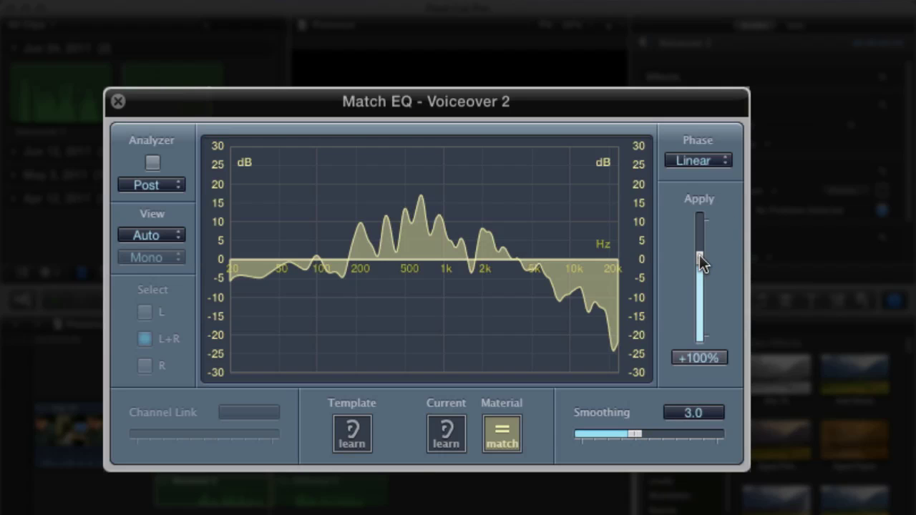
Try a negative Apply amount on the Match EQ, then settle Apply at +79%.
{"action": "left_click_drag", "start_coordinate": [701, 262], "coordinate": [687, 208]}
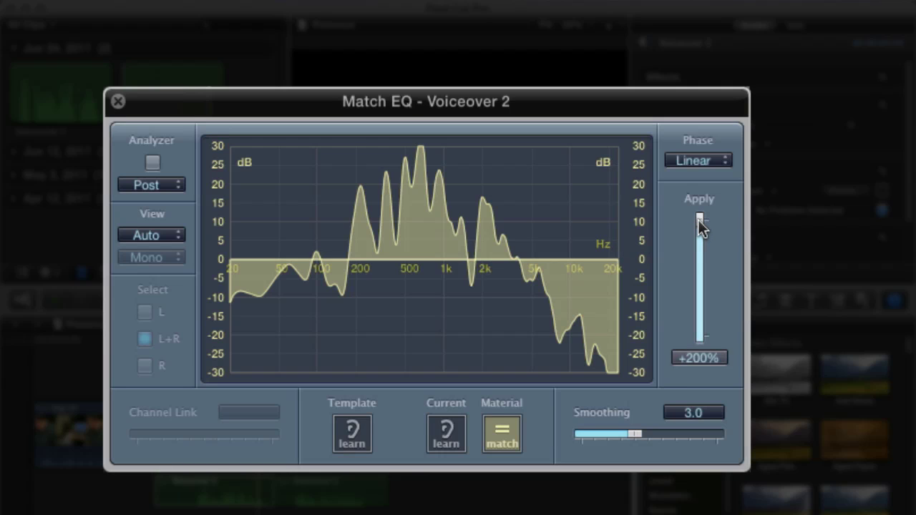
{"action": "left_click_drag", "start_coordinate": [700, 227], "coordinate": [694, 273]}
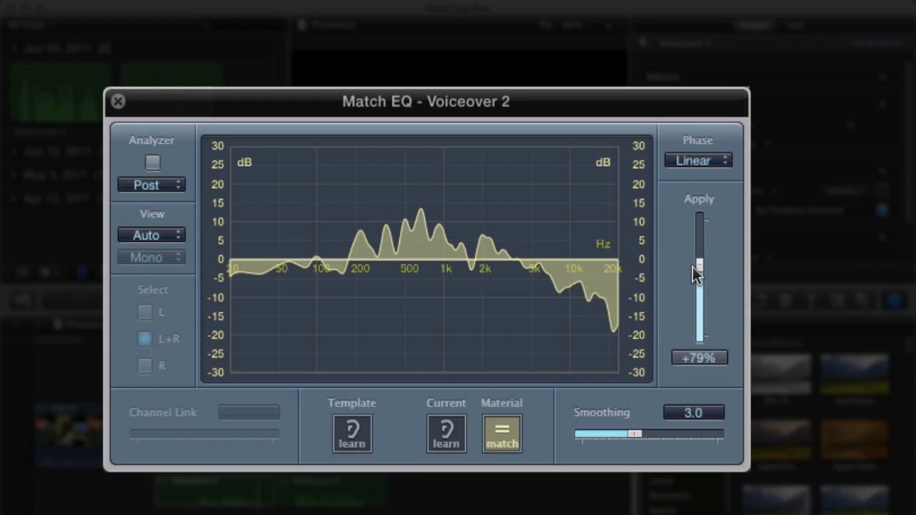
{"action": "mouse_move", "coordinate": [692, 265]}
{"action": "left_mouse_down"}
{"action": "mouse_move", "coordinate": [694, 254]}
{"action": "mouse_move", "coordinate": [694, 267]}
{"action": "left_mouse_up"}
{"action": "left_click", "coordinate": [718, 160]}
{"action": "left_click", "coordinate": [720, 163]}
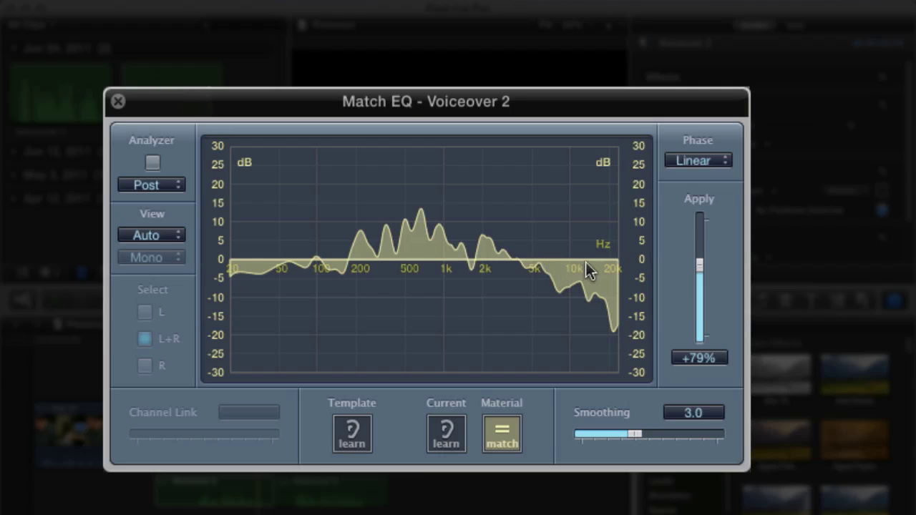
{"action": "mouse_move", "coordinate": [587, 262]}
{"action": "left_mouse_down"}
{"action": "mouse_move", "coordinate": [578, 160]}
{"action": "mouse_move", "coordinate": [571, 257]}
{"action": "mouse_move", "coordinate": [579, 276]}
{"action": "mouse_move", "coordinate": [597, 276]}
{"action": "mouse_move", "coordinate": [558, 276]}
{"action": "mouse_move", "coordinate": [581, 270]}
{"action": "left_mouse_up"}
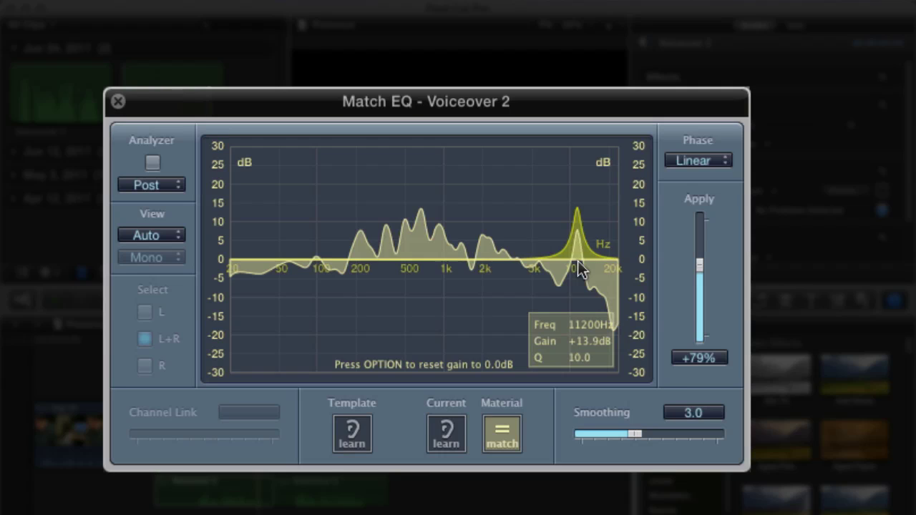
{"action": "left_click", "coordinate": [578, 262], "text": "alt"}
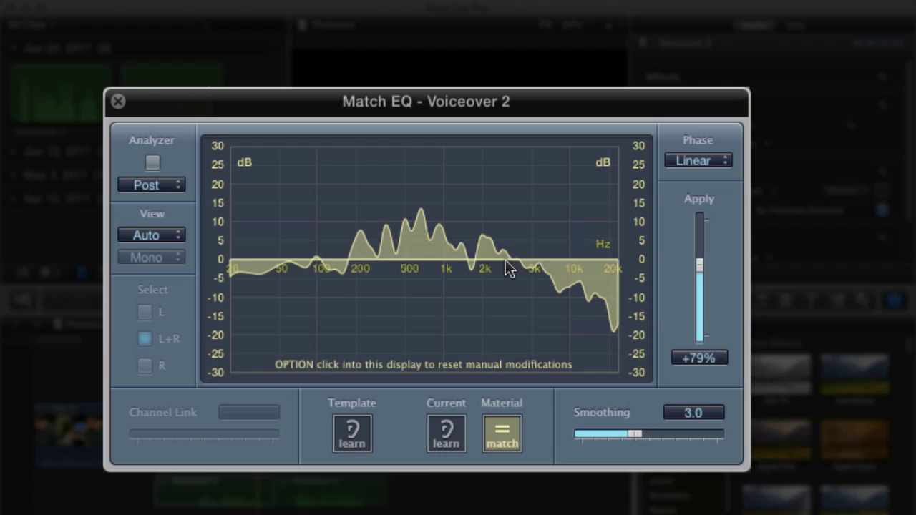
{"action": "left_click_drag", "start_coordinate": [447, 259], "coordinate": [446, 176]}
{"action": "left_click_drag", "start_coordinate": [528, 262], "coordinate": [543, 179]}
{"action": "left_click_drag", "start_coordinate": [256, 260], "coordinate": [252, 196]}
{"action": "left_click", "coordinate": [313, 313], "text": "alt"}
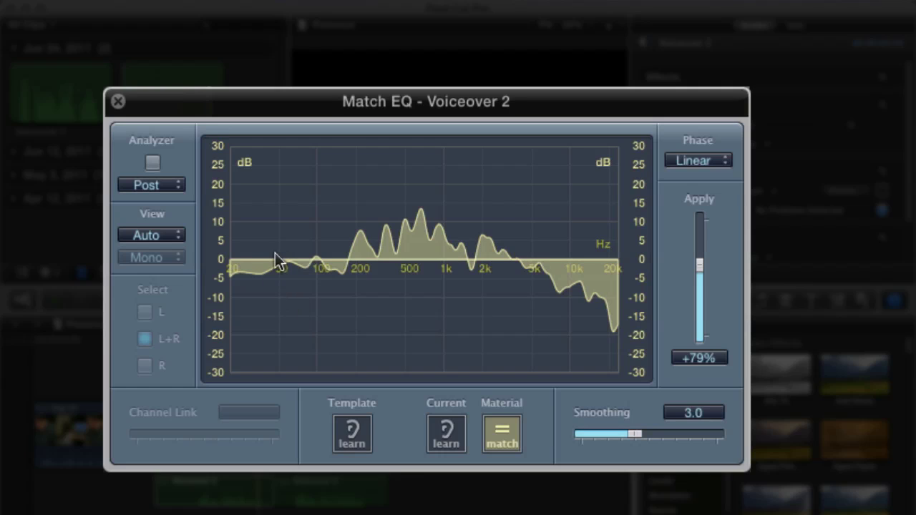
{"action": "left_click_drag", "start_coordinate": [255, 268], "coordinate": [260, 351]}
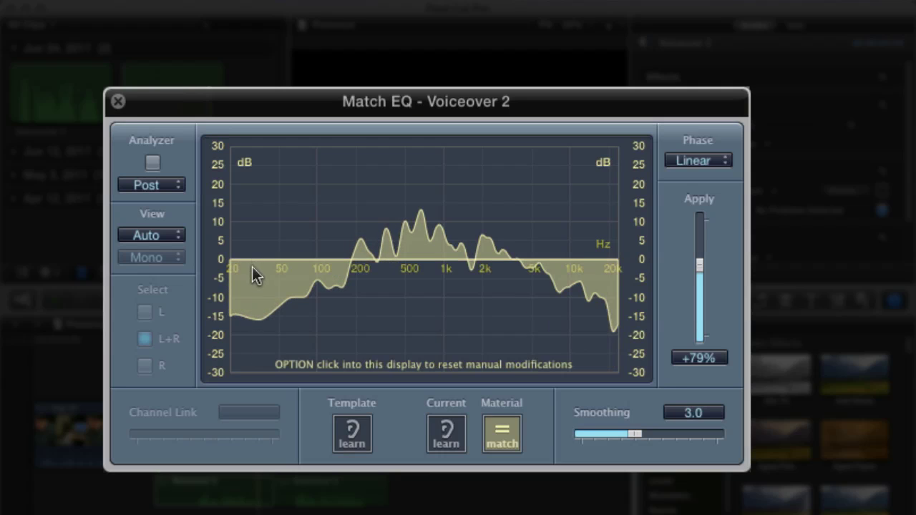
{"action": "left_click_drag", "start_coordinate": [252, 269], "coordinate": [240, 336]}
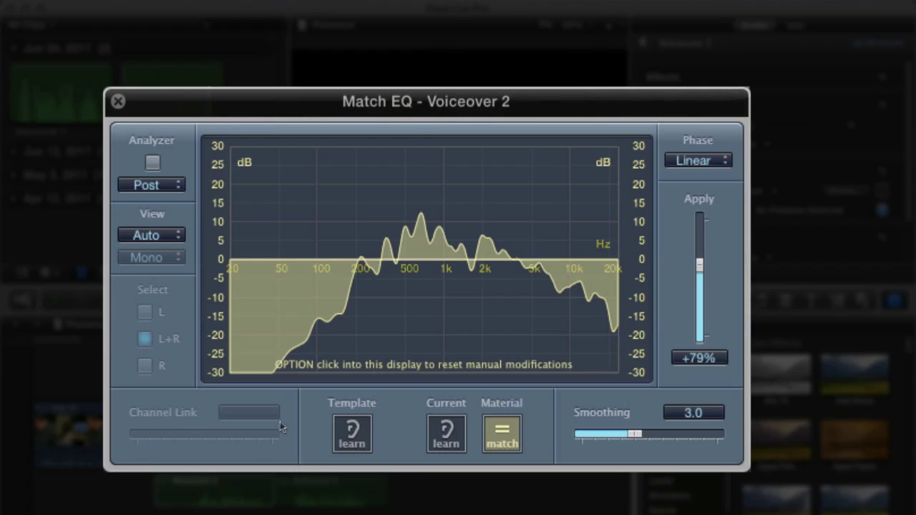
{"action": "left_click_drag", "start_coordinate": [264, 308], "coordinate": [234, 251]}
{"action": "key", "text": "alt"}
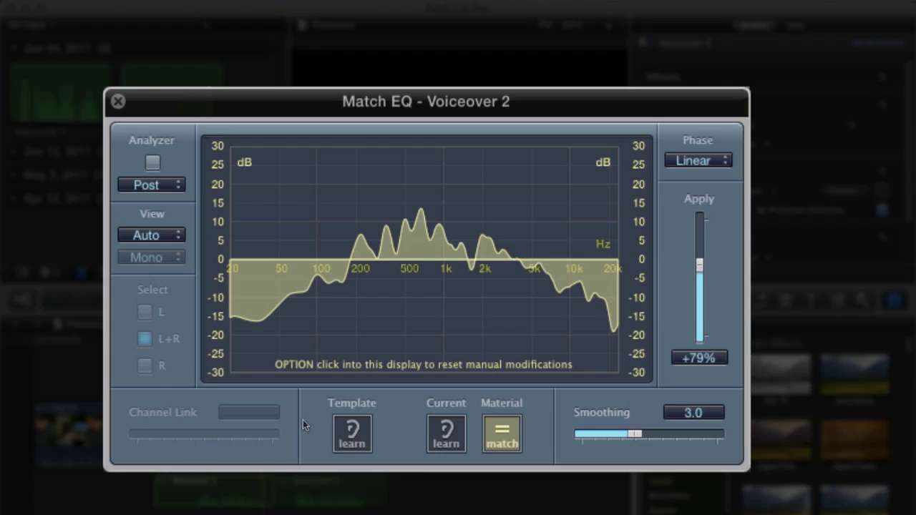
{"action": "left_click", "coordinate": [363, 314], "text": "alt"}
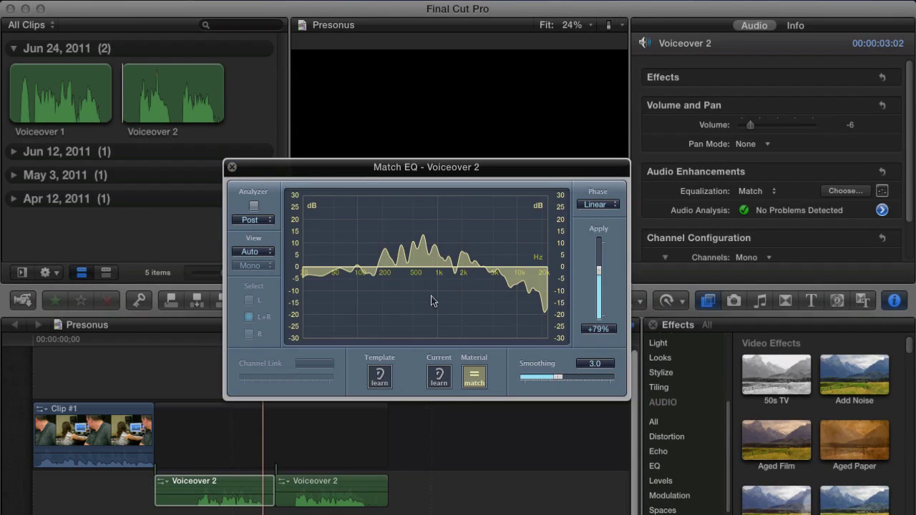
Close the Match EQ window and locate Linear Phase EQ among the EQ audio effects.
{"action": "left_click", "coordinate": [231, 169]}
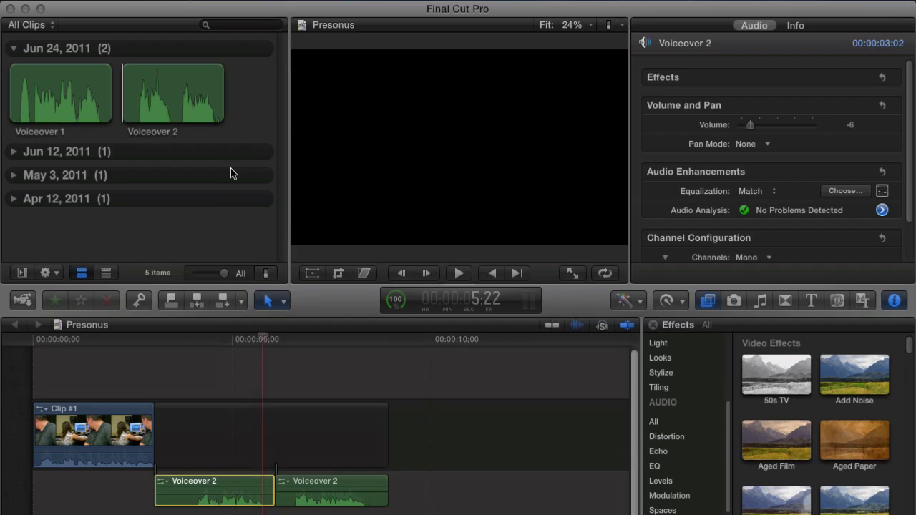
{"action": "left_click", "coordinate": [662, 426]}
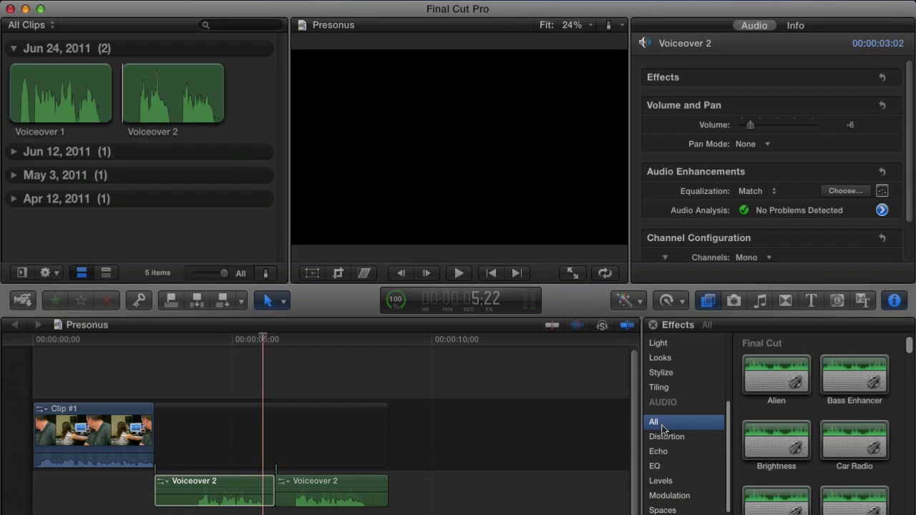
{"action": "left_click", "coordinate": [660, 468]}
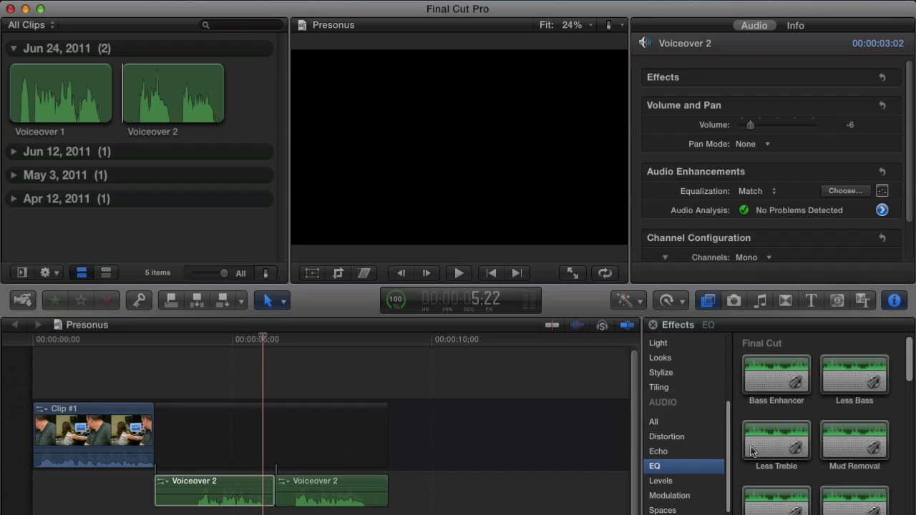
{"action": "scroll", "coordinate": [814, 419], "scroll_direction": "down", "scroll_amount": 8}
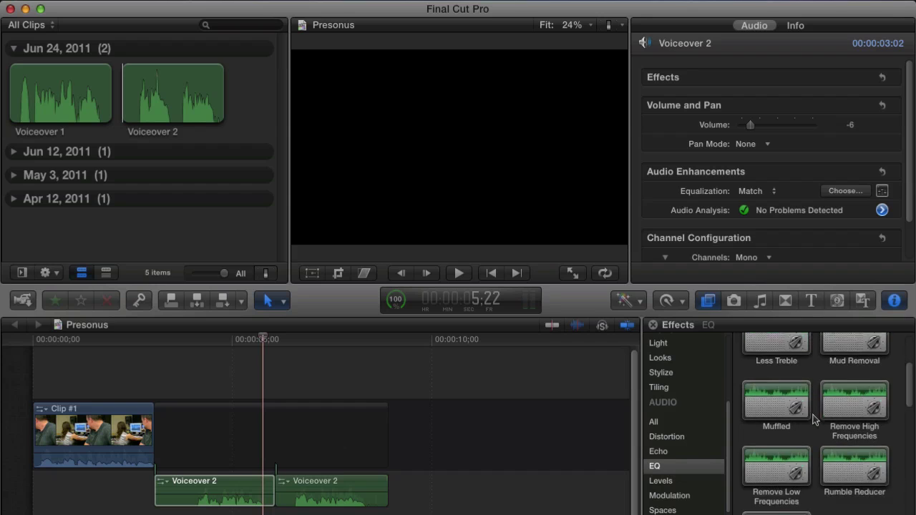
{"action": "scroll", "coordinate": [814, 420], "scroll_direction": "down", "scroll_amount": 5}
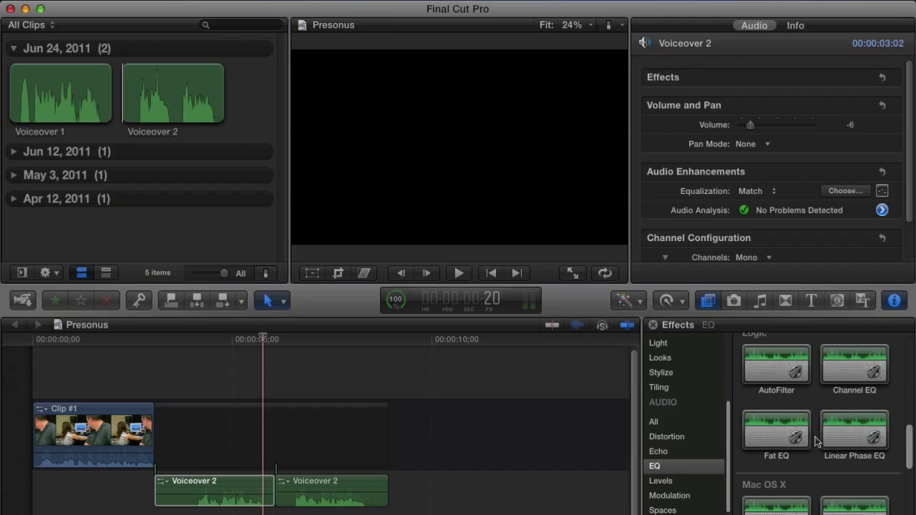
{"action": "left_click", "coordinate": [835, 439]}
Apply Linear Phase EQ to Voiceover 2, boosting 470 Hz by +13.4 dB and 3250 Hz by +8.9 dB.
{"action": "double_click", "coordinate": [835, 439]}
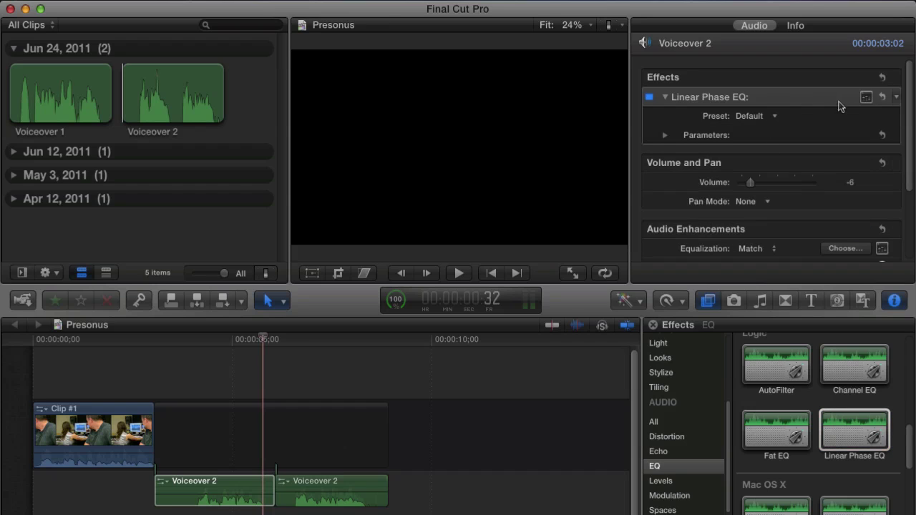
{"action": "left_click", "coordinate": [867, 97]}
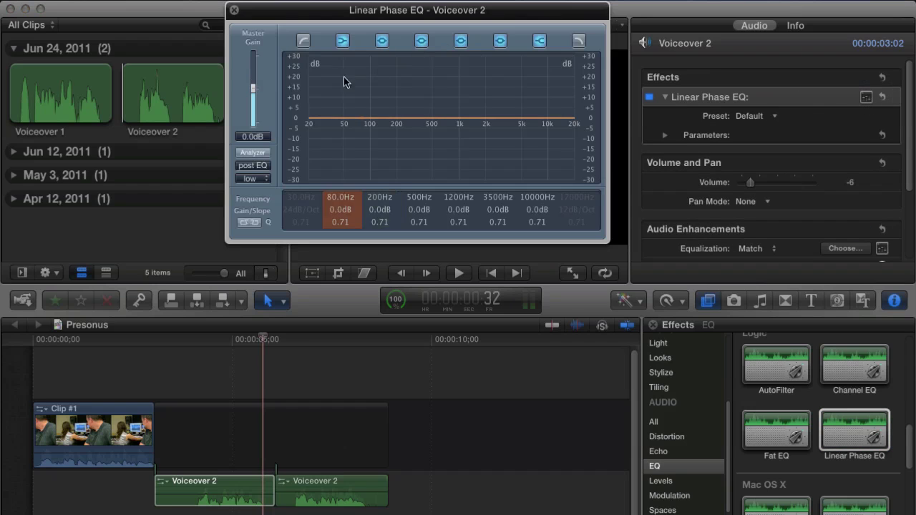
{"action": "left_click_drag", "start_coordinate": [366, 16], "coordinate": [354, 155]}
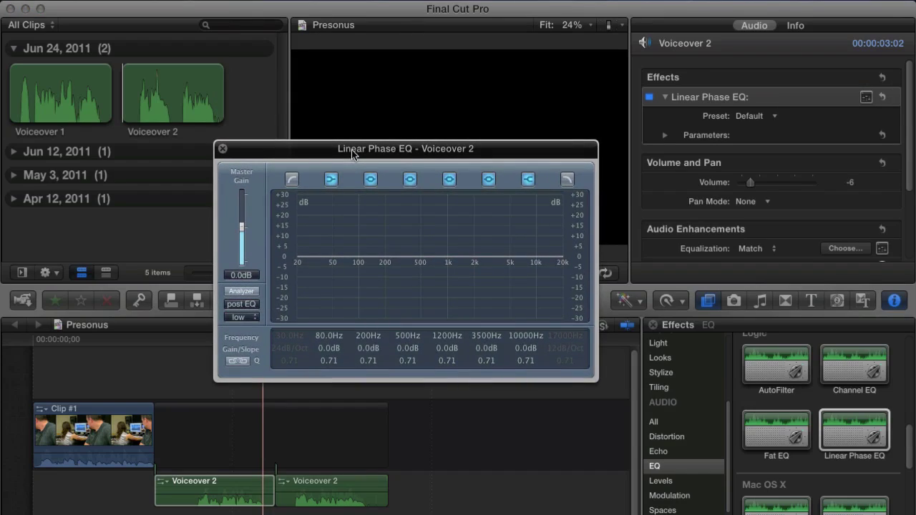
{"action": "mouse_move", "coordinate": [419, 257]}
{"action": "left_mouse_down"}
{"action": "mouse_move", "coordinate": [423, 200]}
{"action": "mouse_move", "coordinate": [433, 266]}
{"action": "left_mouse_up"}
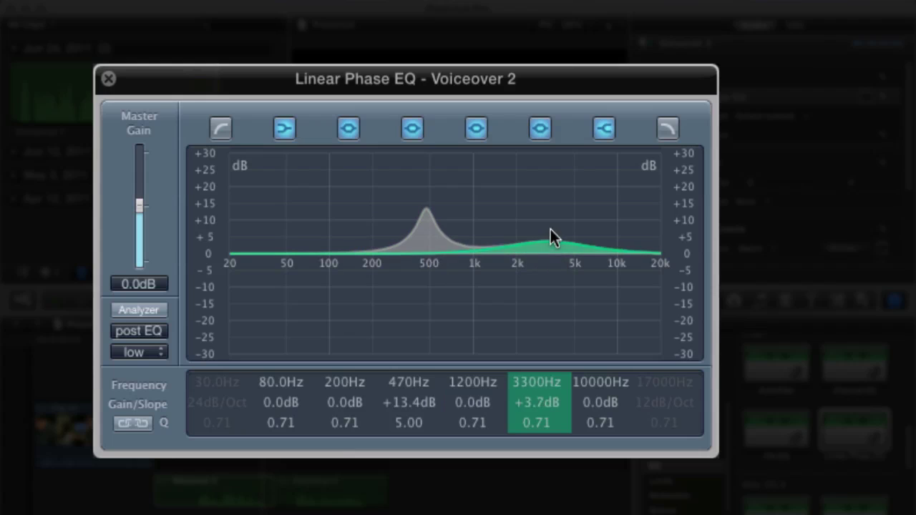
{"action": "left_click_drag", "start_coordinate": [552, 235], "coordinate": [549, 263]}
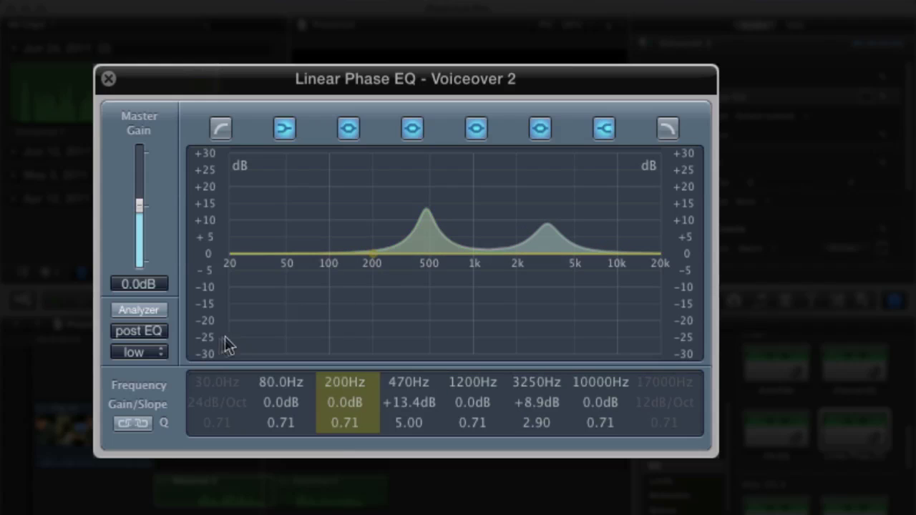